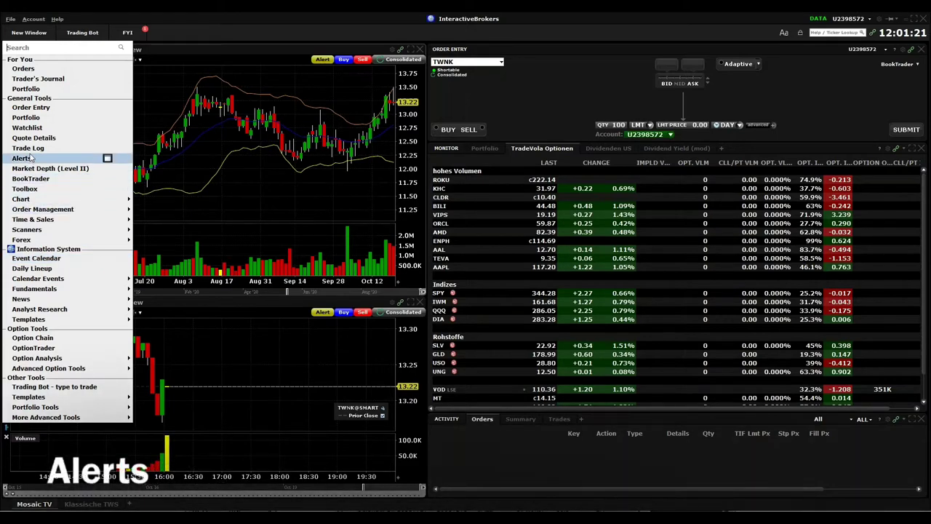
Switch to the Klassische TWS workspace and open the alerts manager.
click(161, 18)
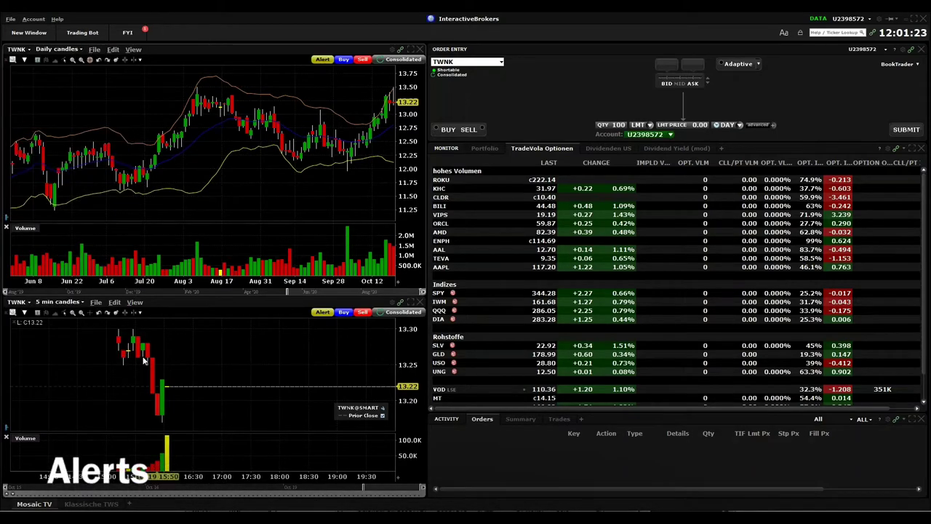
click(91, 504)
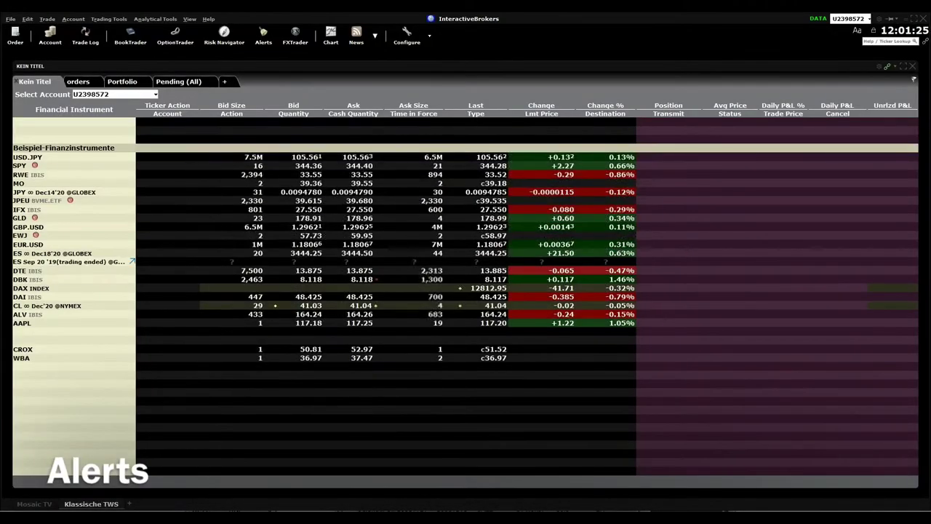
click(263, 36)
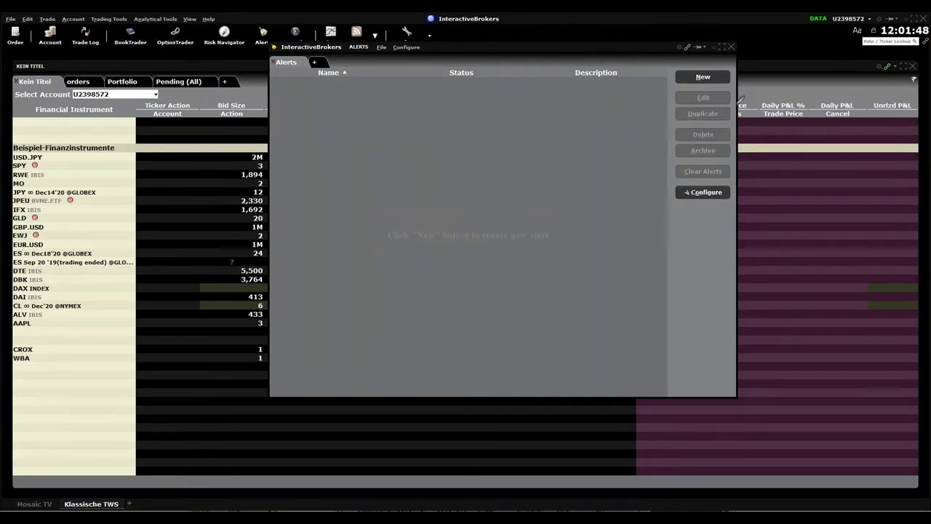
mouse_move(731, 96)
mouse_down()
mouse_move(681, 90)
mouse_move(674, 111)
mouse_move(693, 126)
mouse_move(741, 109)
mouse_move(737, 87)
mouse_up()
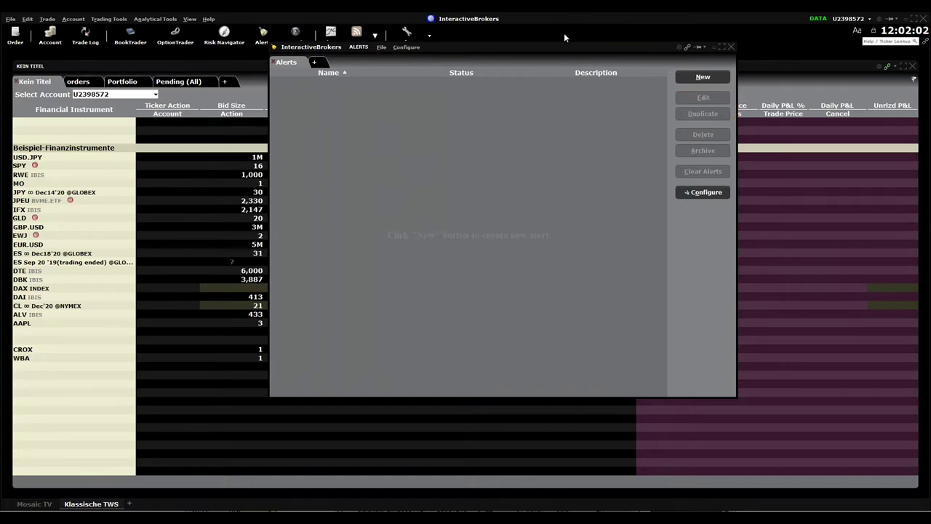
Create a new alert and name it "test".
click(704, 79)
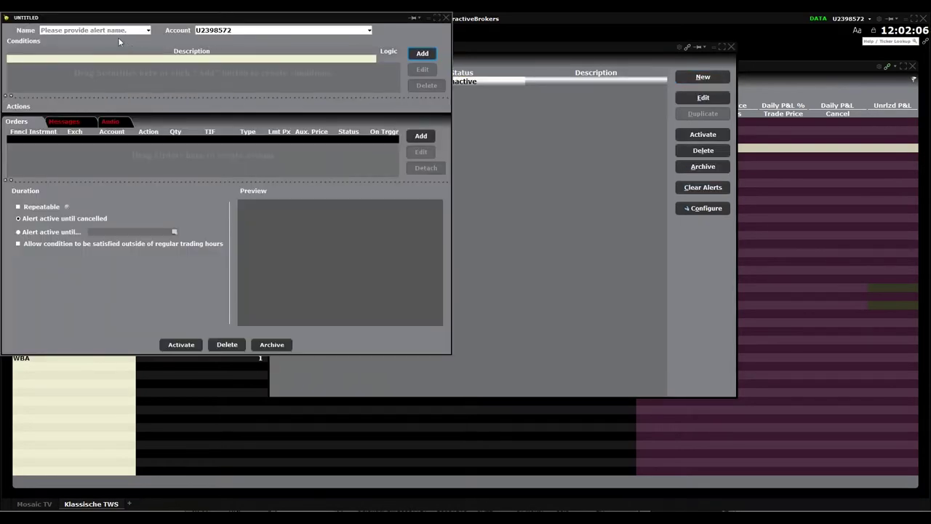
click(118, 32)
text(tes)
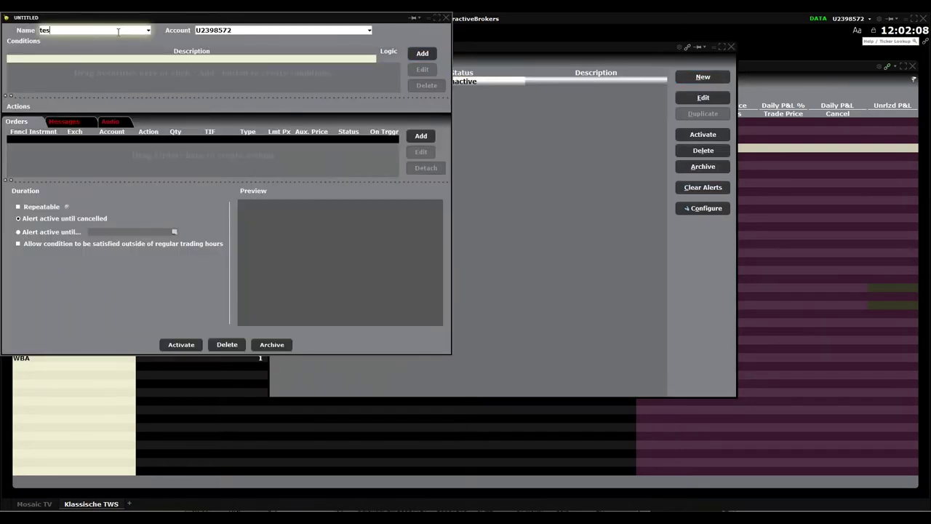
text(t)
key(Return)
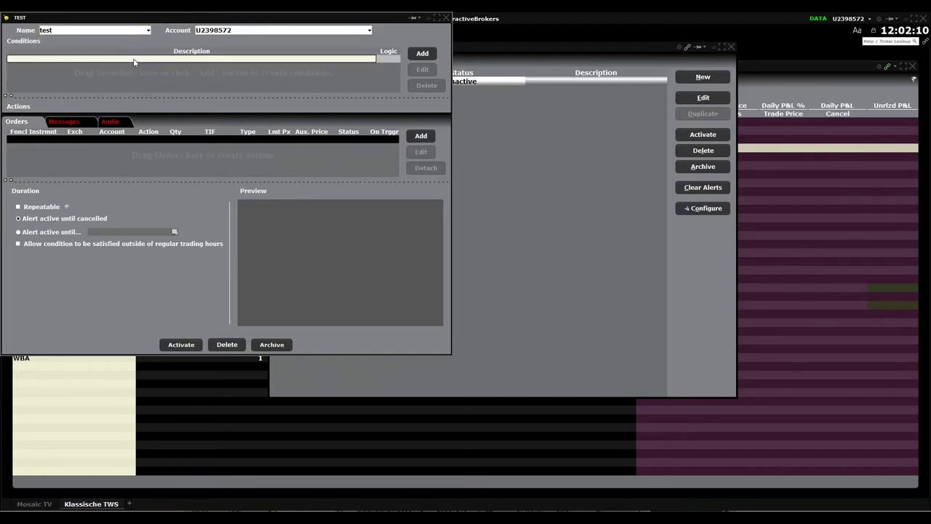
Add a price condition to the alert with the SPY ARCA stock routed via SMART as its underlying.
click(422, 53)
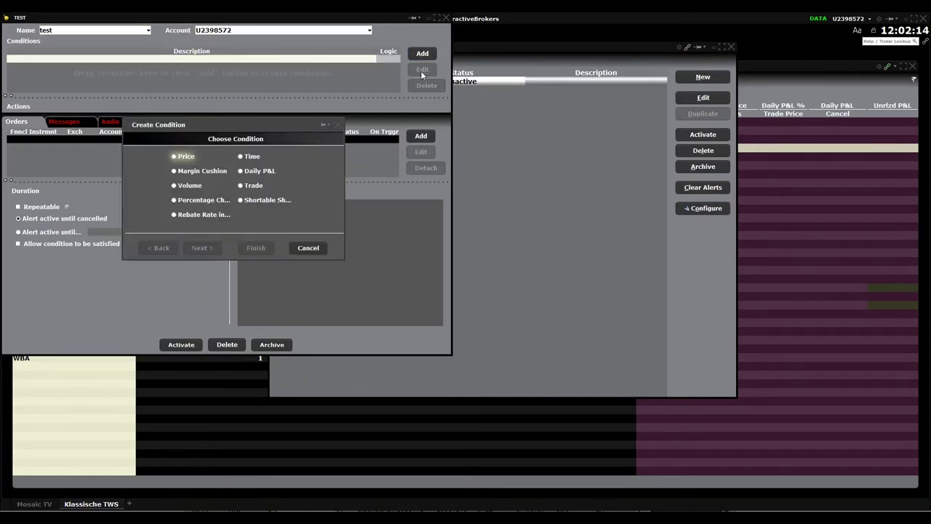
click(175, 156)
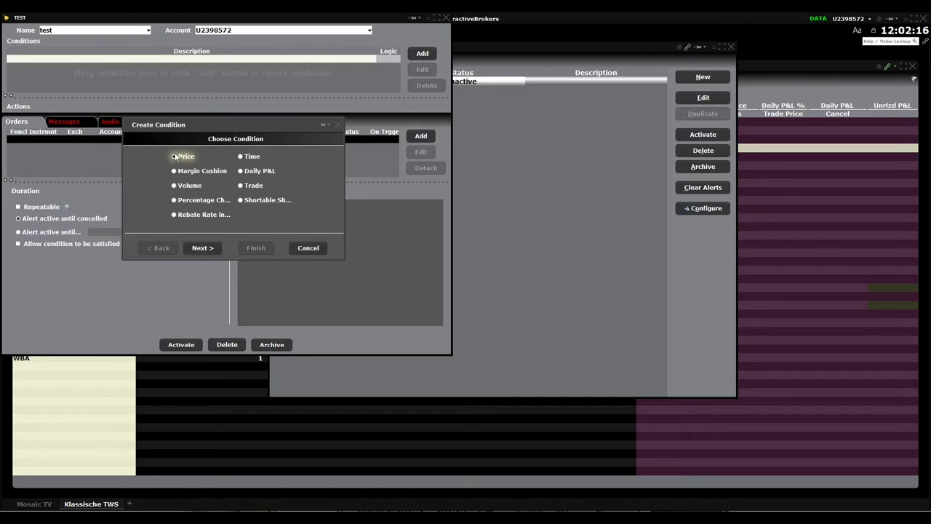
click(203, 248)
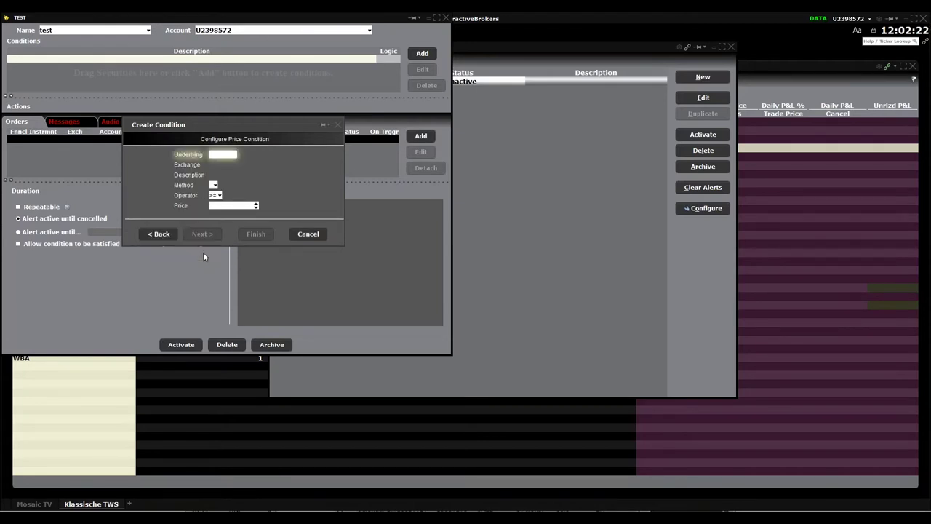
text(SPY)
key(Return)
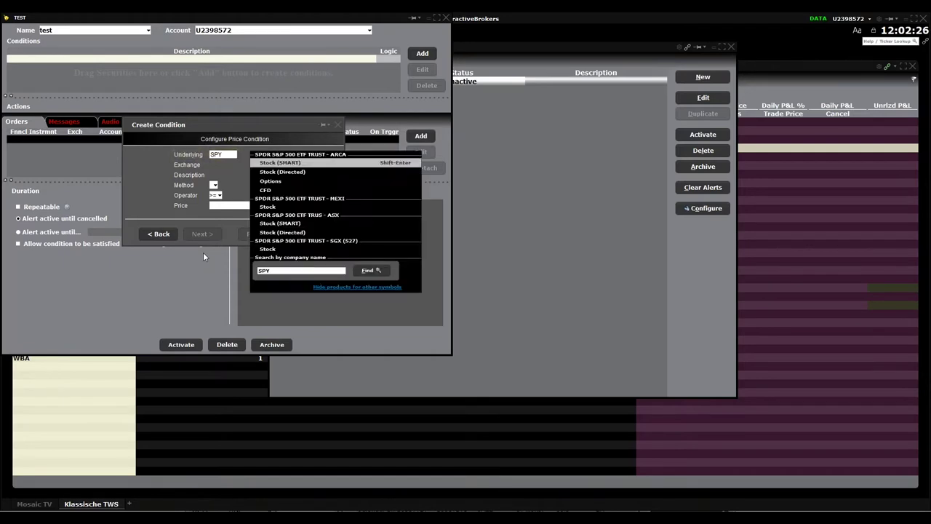
click(302, 164)
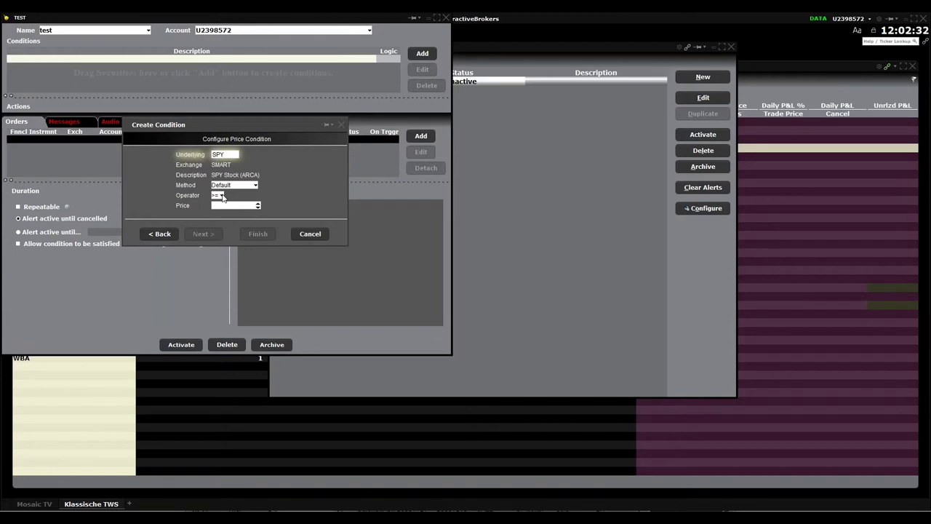
Set the SPY price condition to less than or equal to (<=) 300.00 and finish it.
click(225, 206)
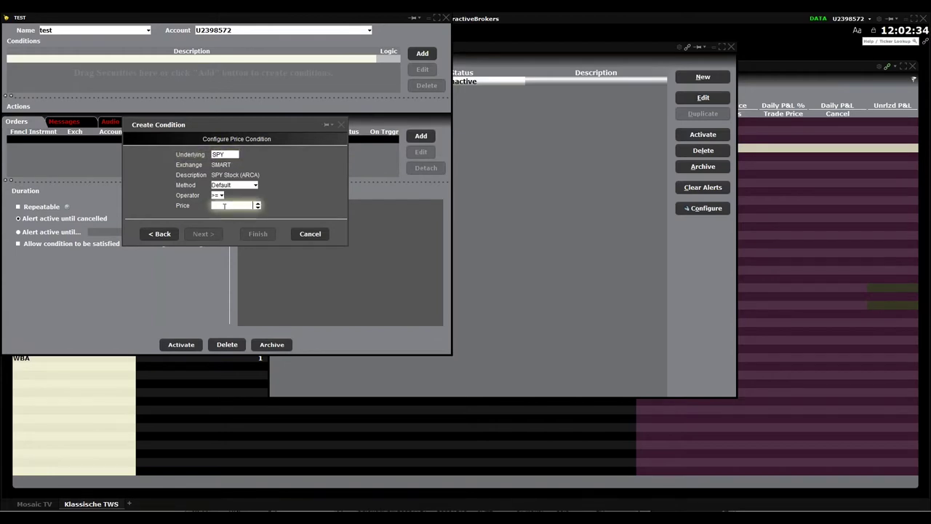
text(4)
key(BackSpace)
text(3000)
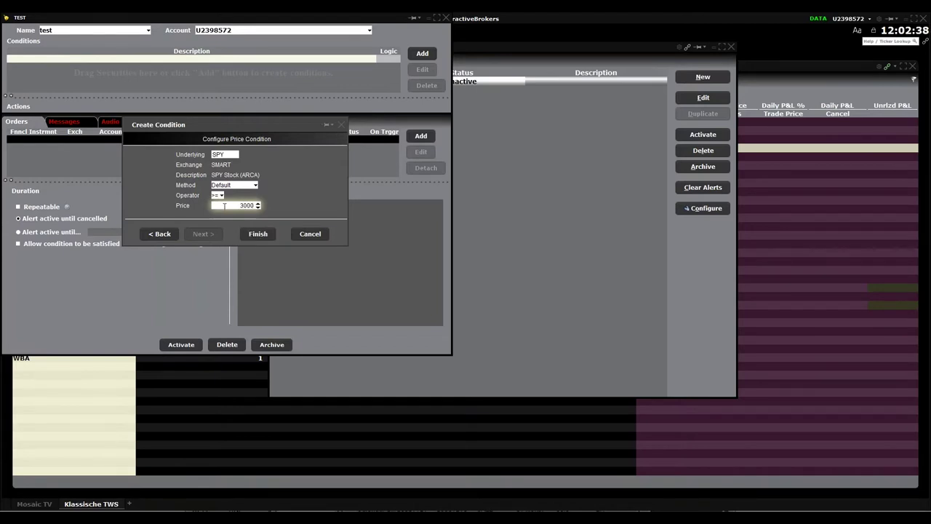
click(218, 195)
click(217, 211)
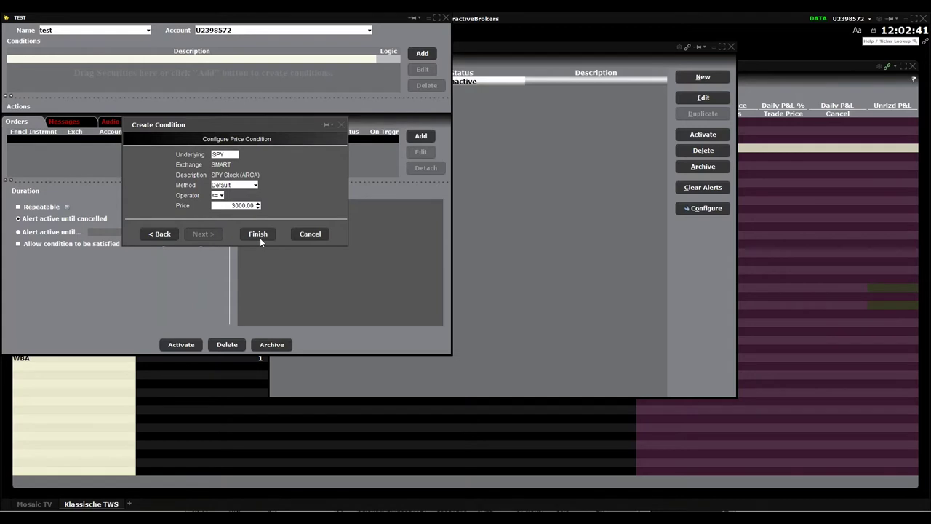
click(242, 205)
key(BackSpace)
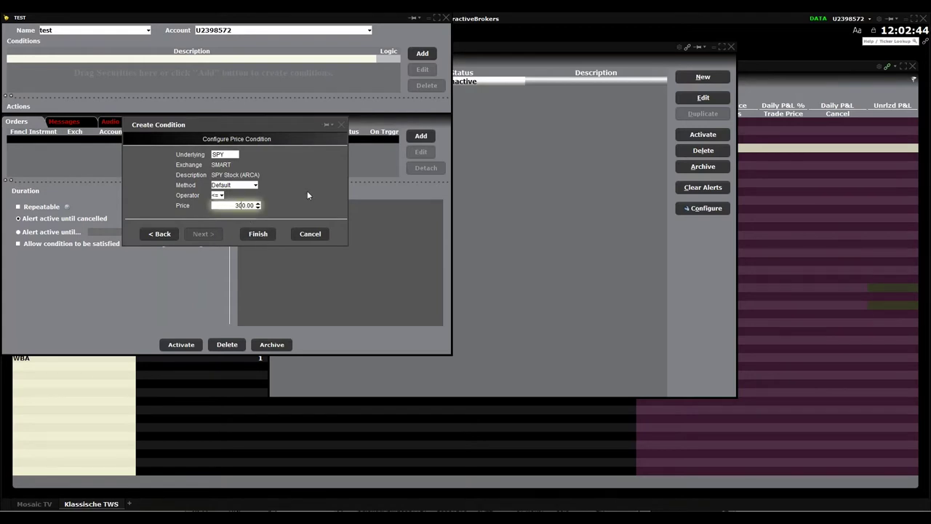
click(259, 233)
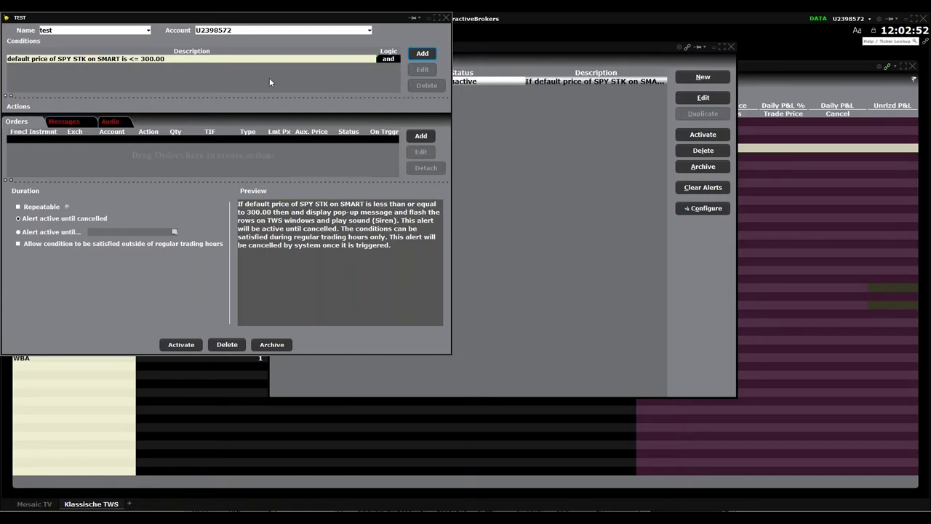
Examine the condition types available for a second condition and the alert's message and audio settings.
click(415, 55)
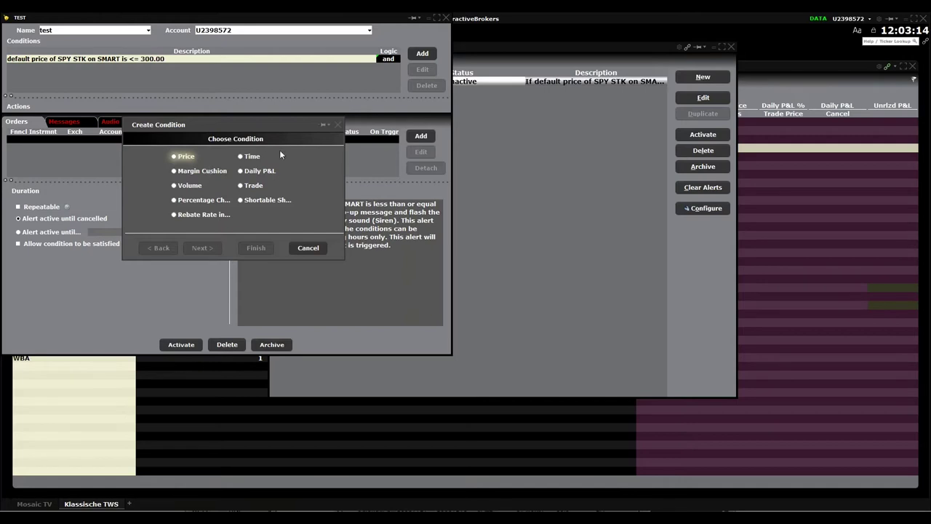
click(307, 249)
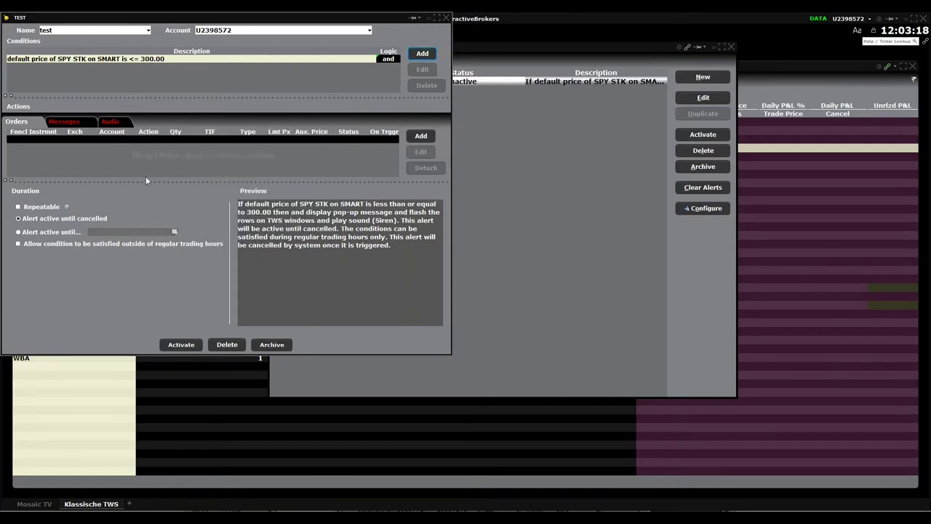
click(74, 123)
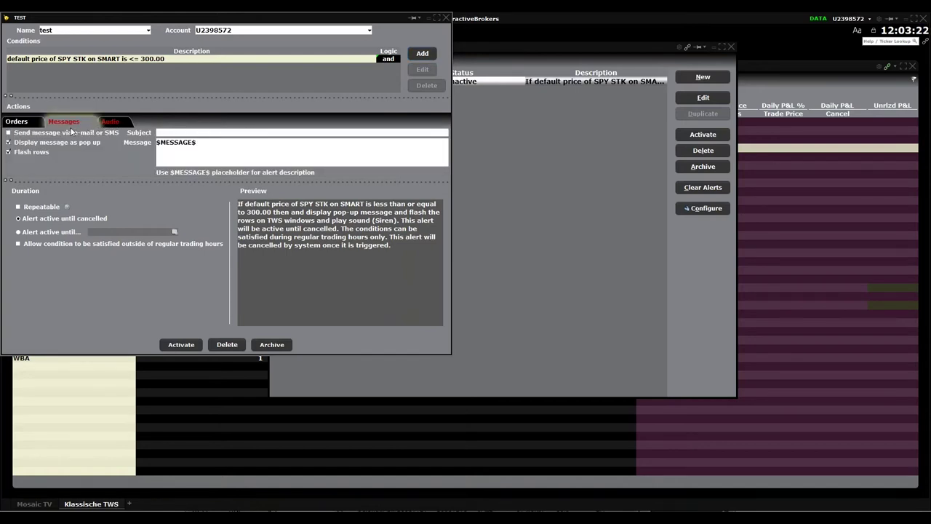
click(116, 122)
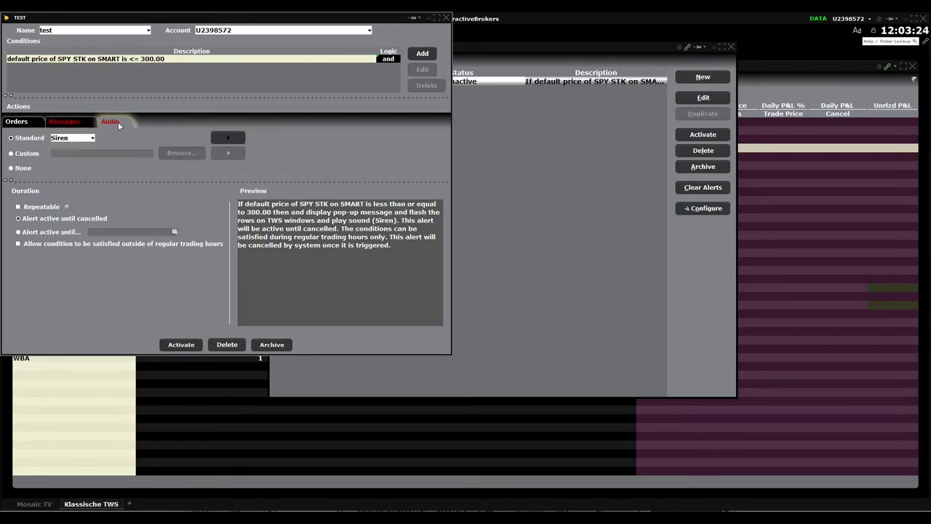
Try sending the alert's message via e-mail or SMS.
click(77, 122)
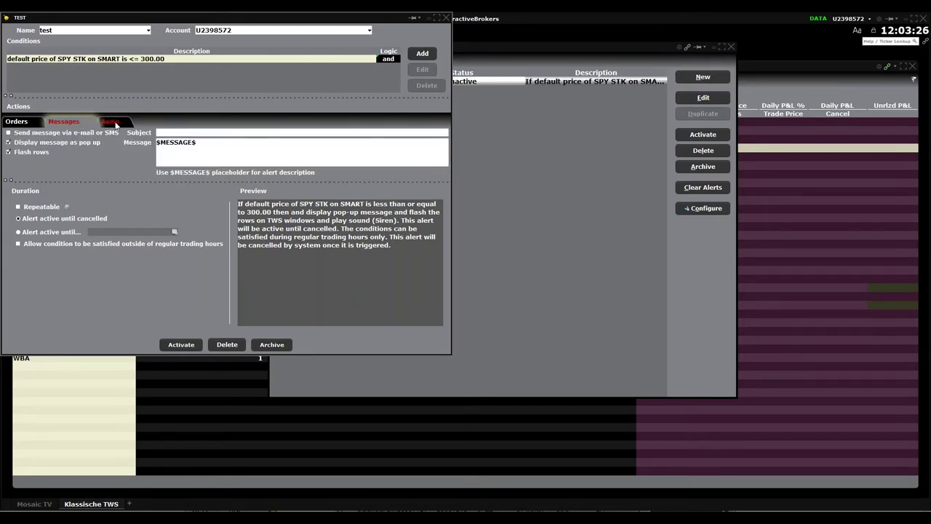
click(8, 133)
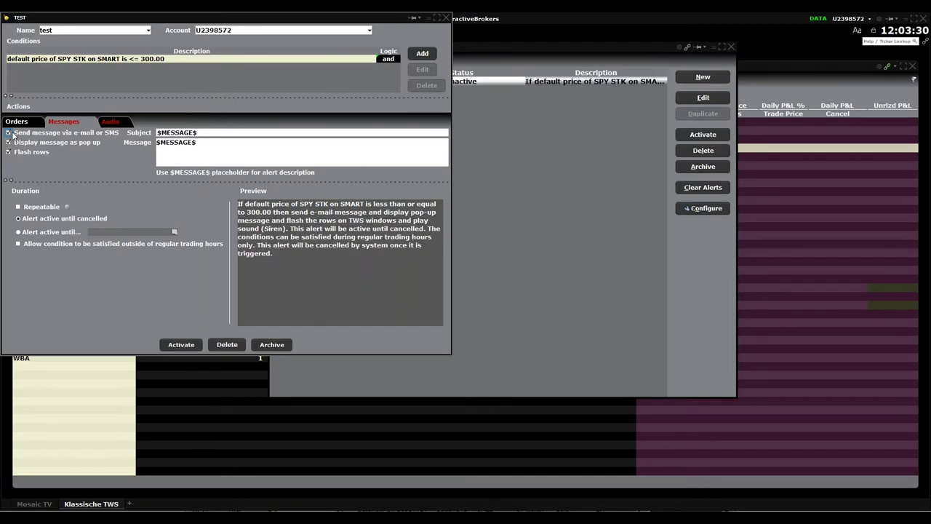
click(10, 133)
Add an order for AAPL stock, routed via SMART, to the alert's actions.
click(17, 122)
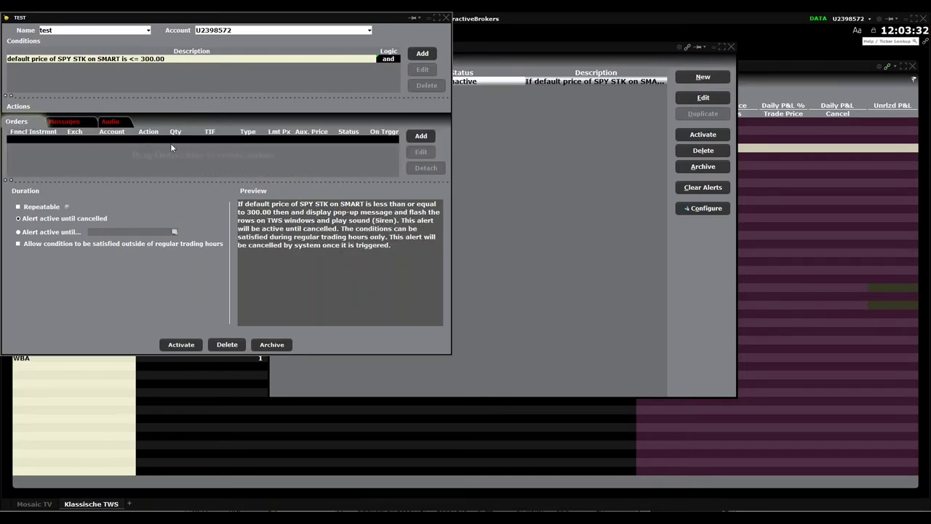
click(422, 138)
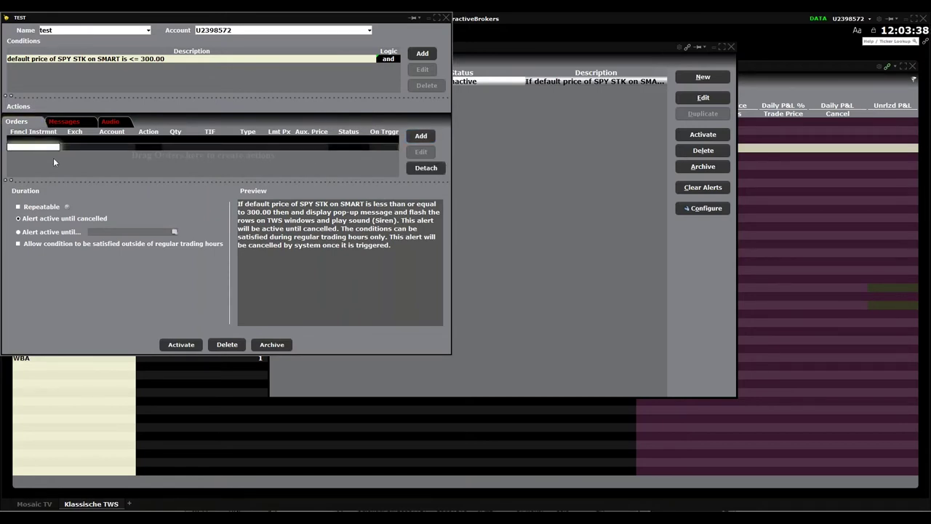
text(aapl)
key(Return)
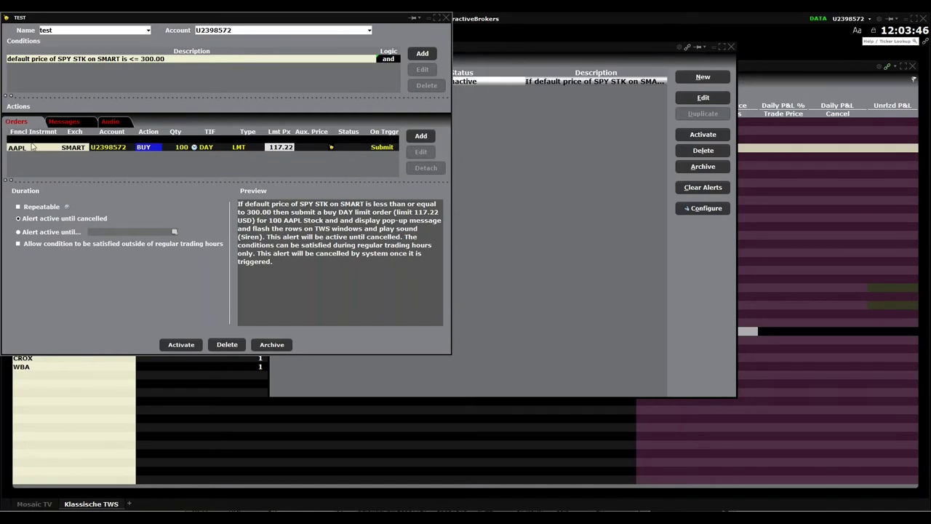
Set the AAPL buy order's time in force to GTC and its order type to MKT.
click(155, 149)
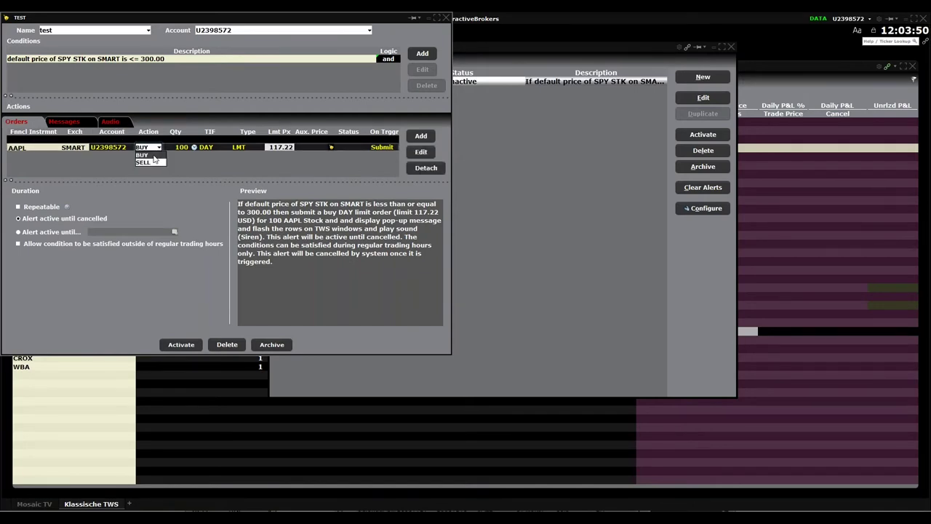
click(208, 153)
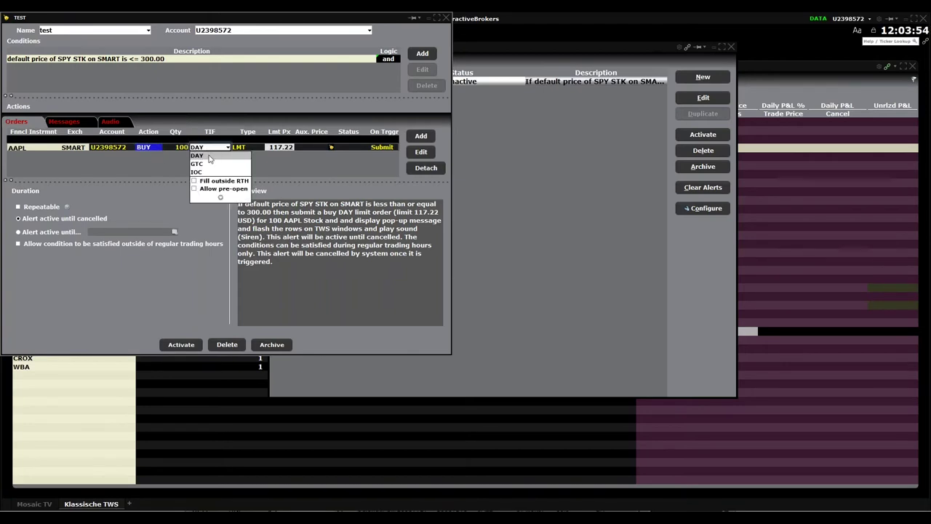
click(208, 168)
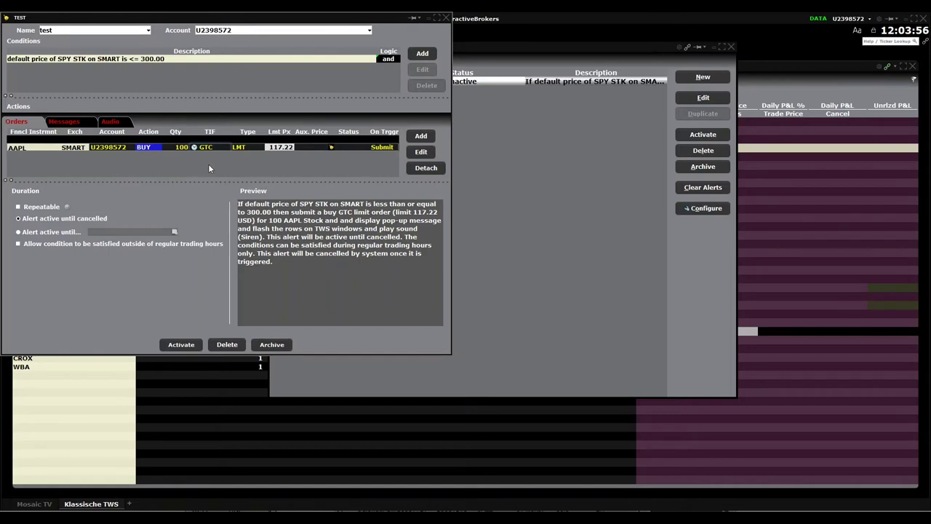
click(242, 148)
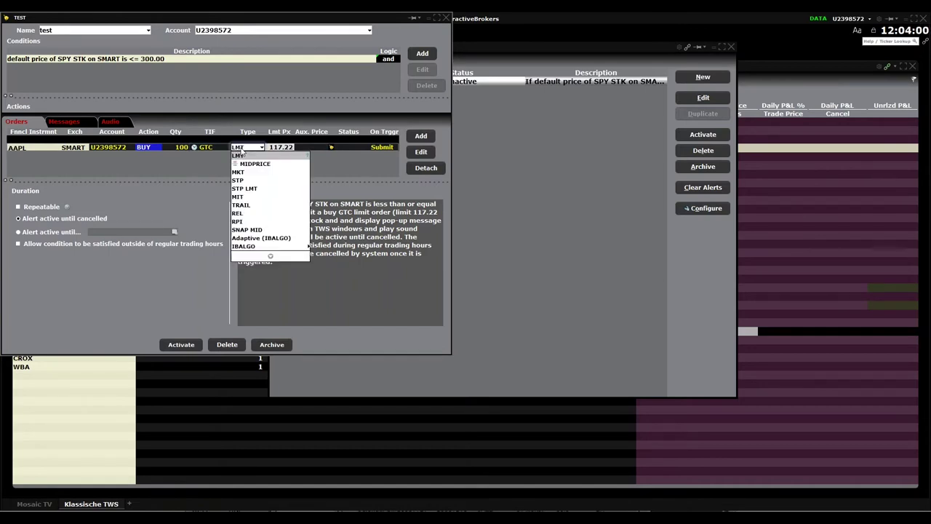
click(270, 258)
click(270, 259)
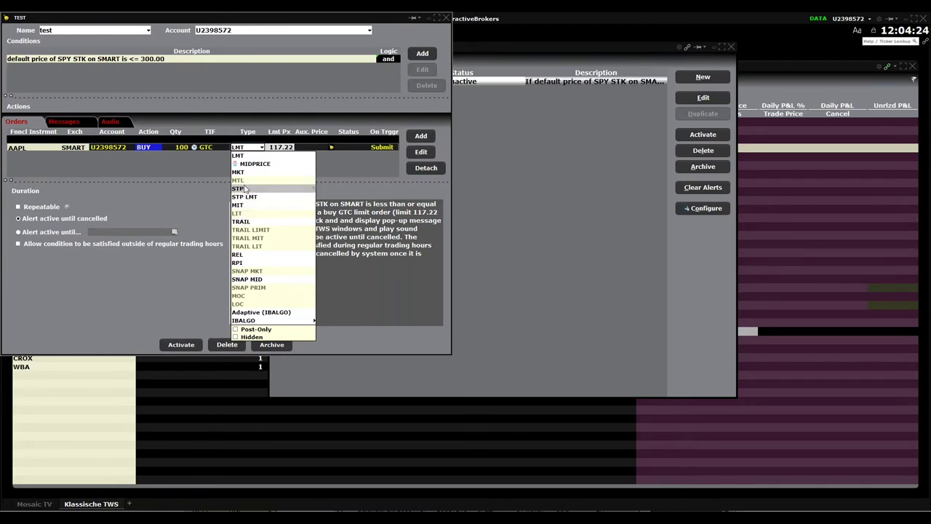
click(245, 172)
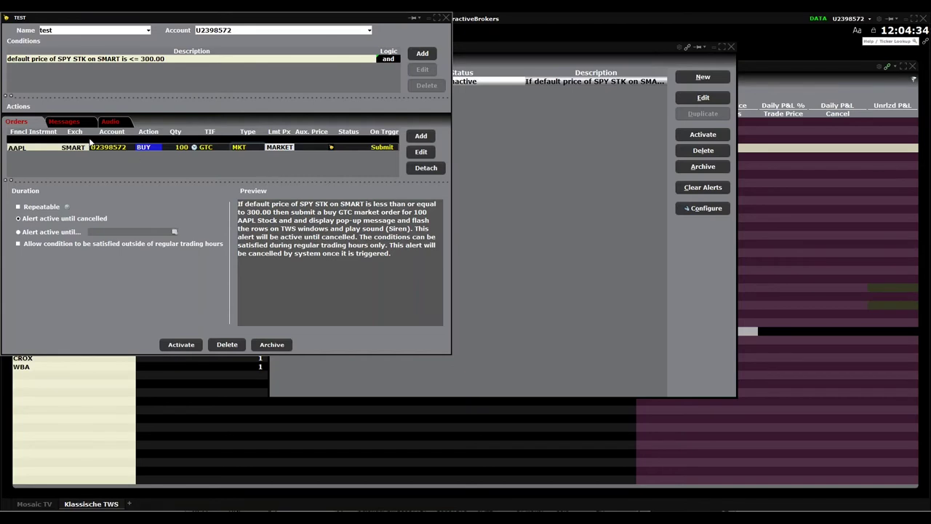
Look up AAPL again as the order's instrument and open the SMART option combination selection for it.
click(67, 148)
click(33, 147)
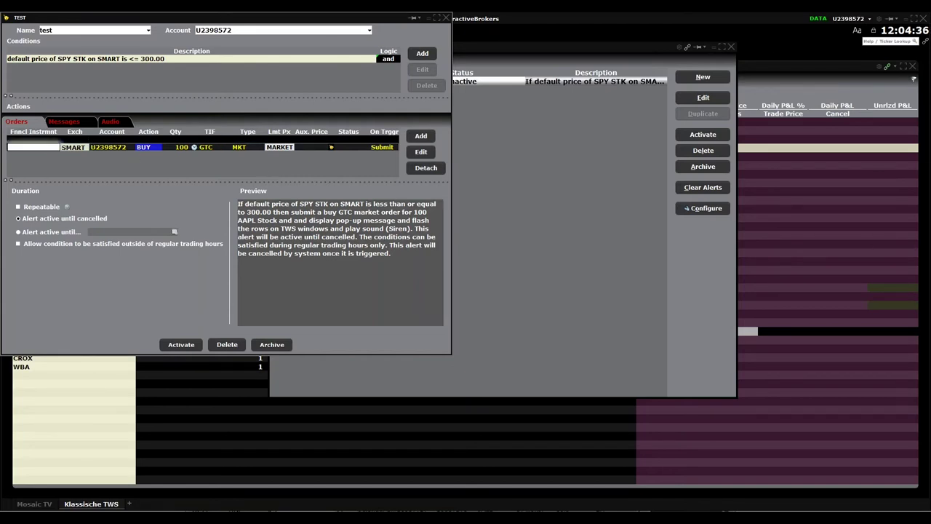
text(AAPL)
key(Return)
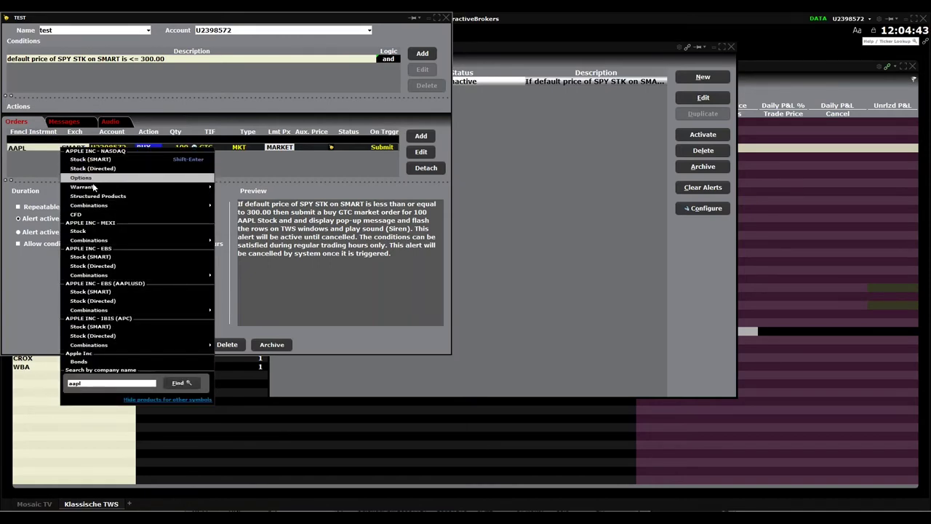
mouse_move(97, 207)
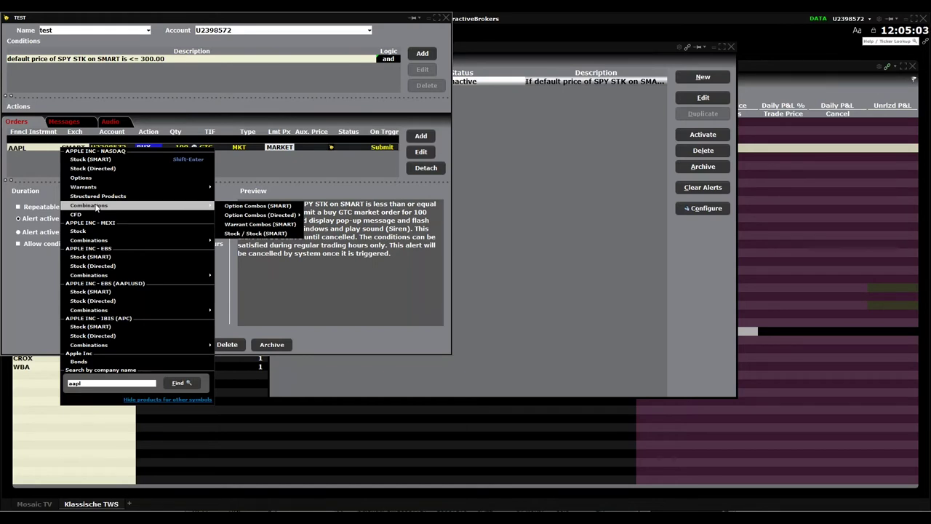
mouse_move(186, 212)
click(235, 212)
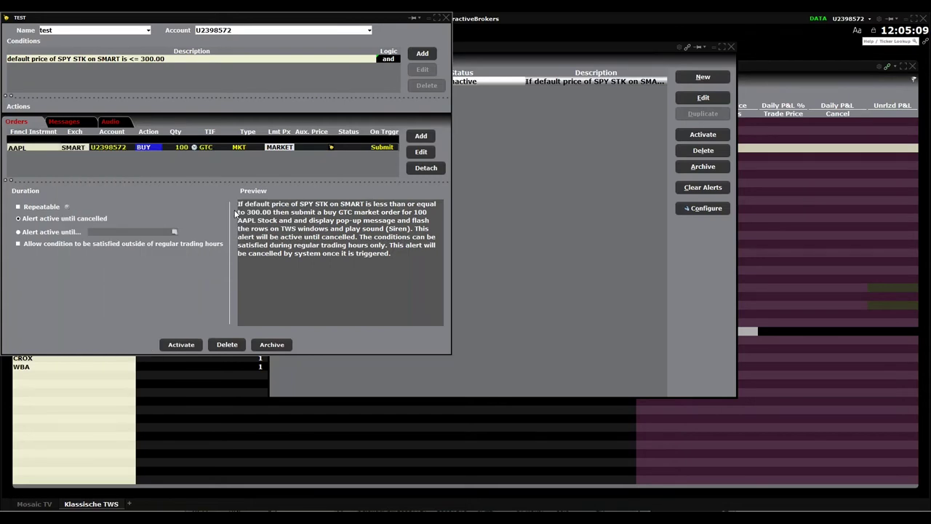
click(557, 235)
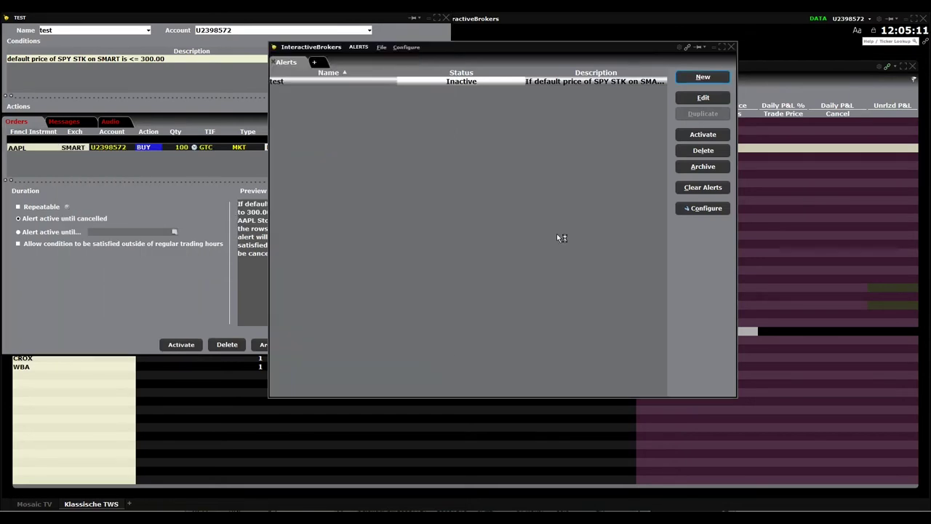
click(426, 181)
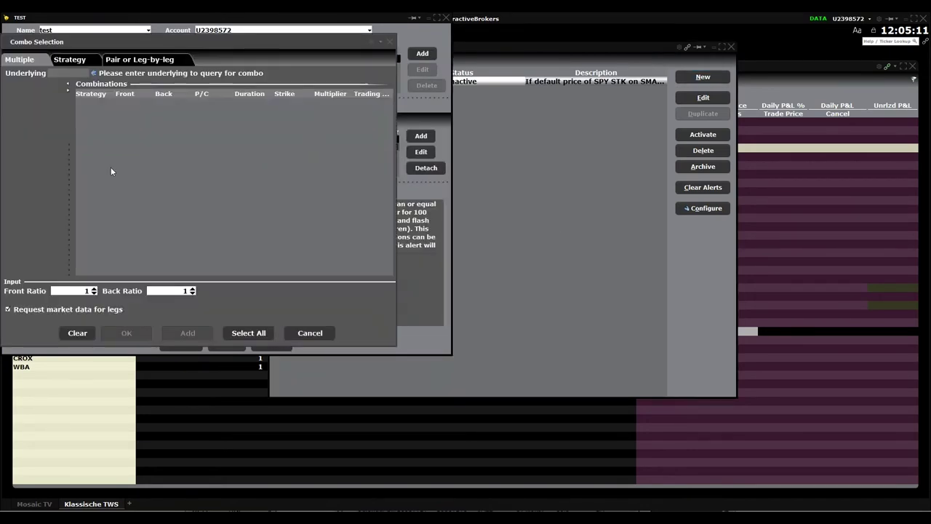
Examine the predefined option strategies available for the AAPL combination.
click(86, 63)
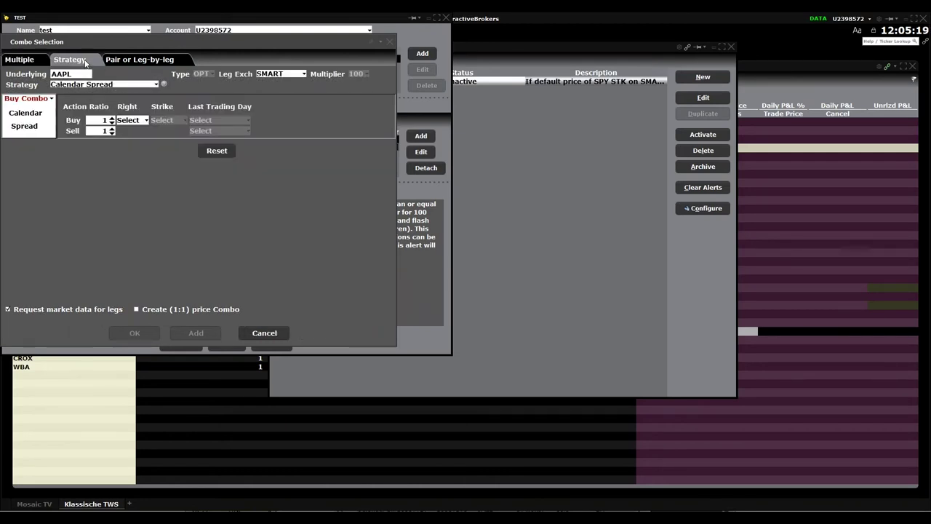
click(118, 86)
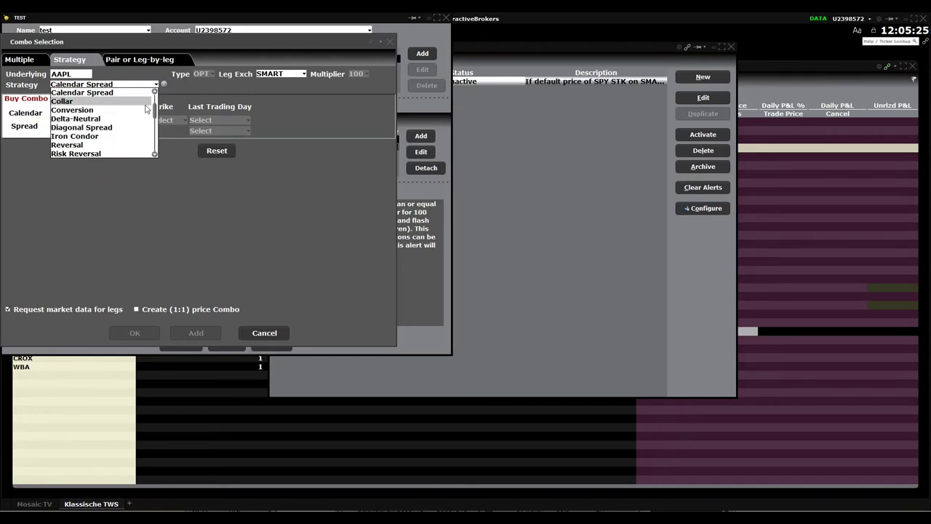
scroll(154, 92, up, 4)
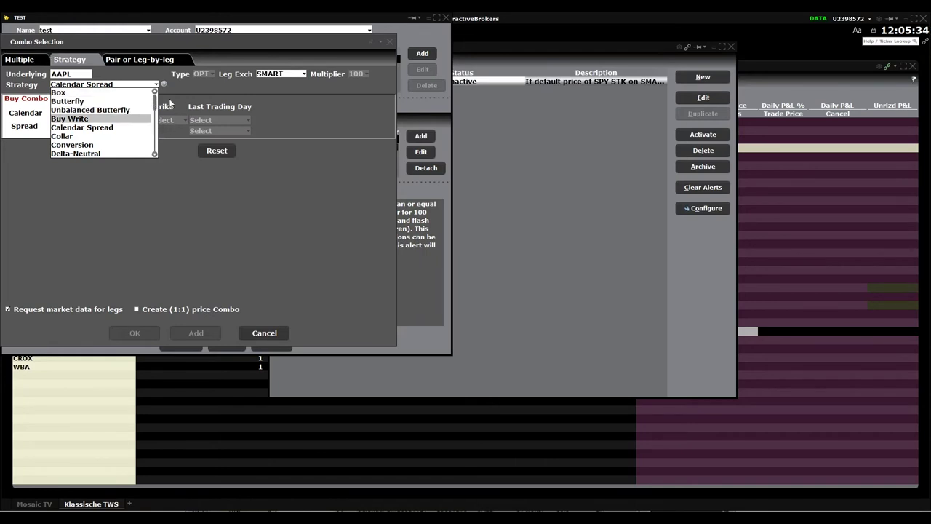
Look up AAPL as the underlying of the buy leg in the leg-by-leg combination and dismiss the product list.
click(151, 60)
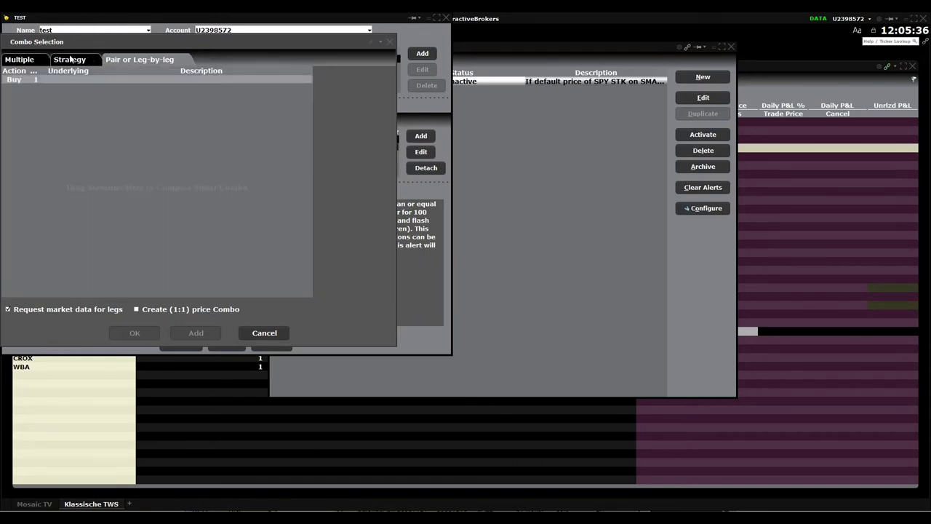
click(30, 80)
click(81, 82)
text(SPY)
key(Return)
mouse_move(134, 134)
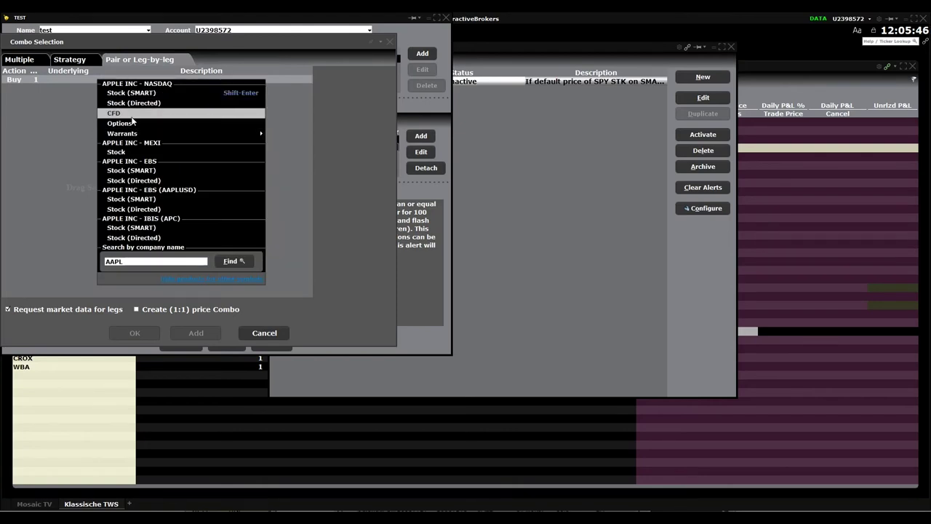
click(52, 89)
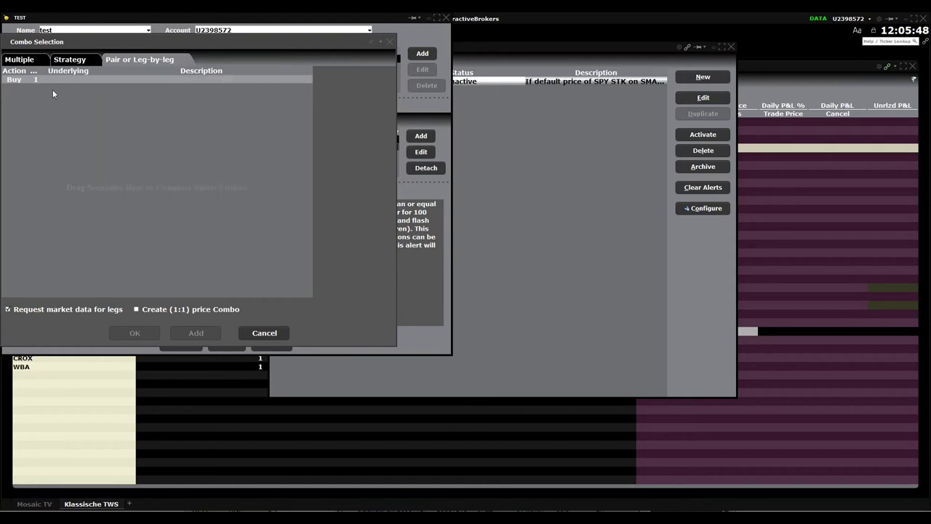
Try the Vertical Spread strategy for the AAPL combination, then cancel the combo selection.
click(67, 60)
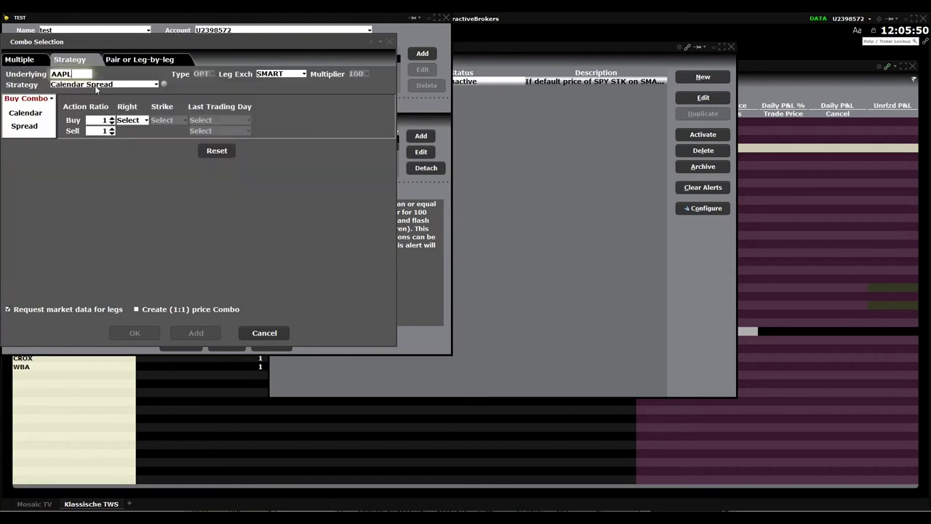
click(155, 84)
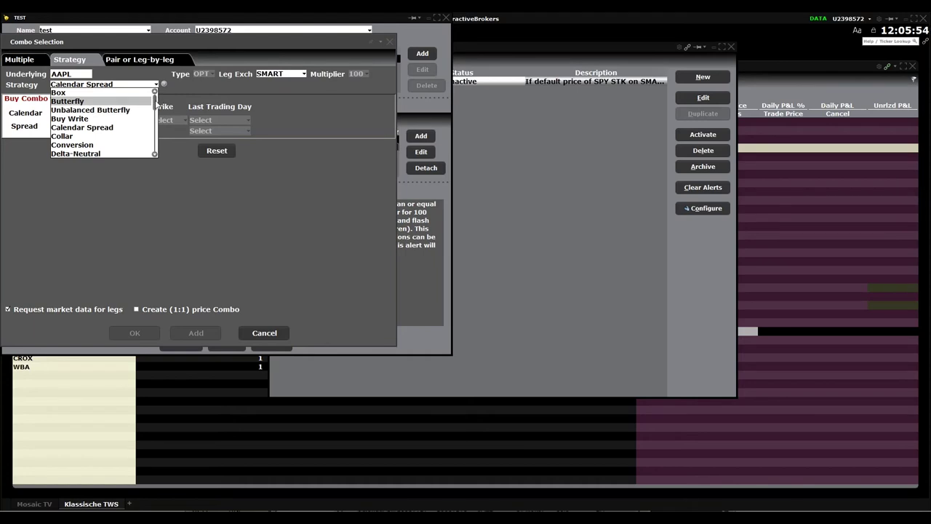
drag(155, 104, 159, 136)
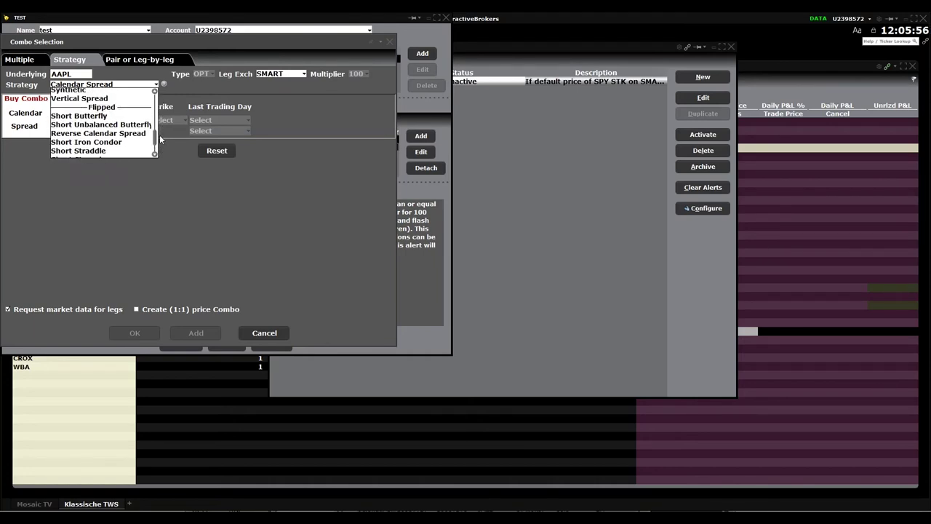
click(121, 100)
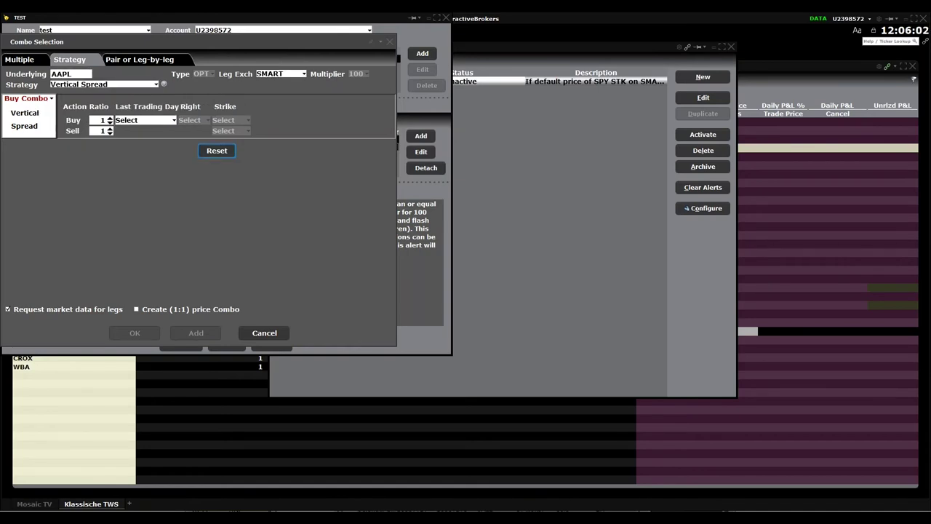
click(145, 121)
click(145, 128)
click(264, 334)
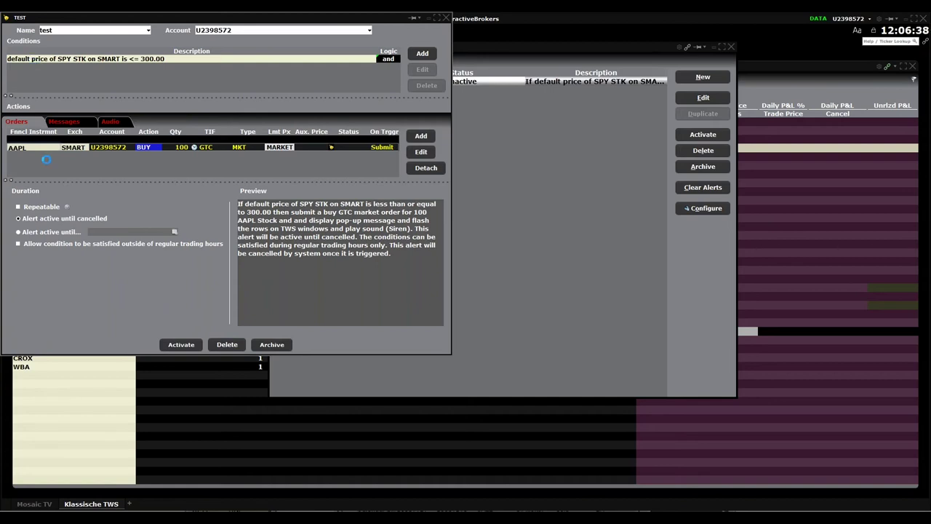
click(420, 136)
click(527, 45)
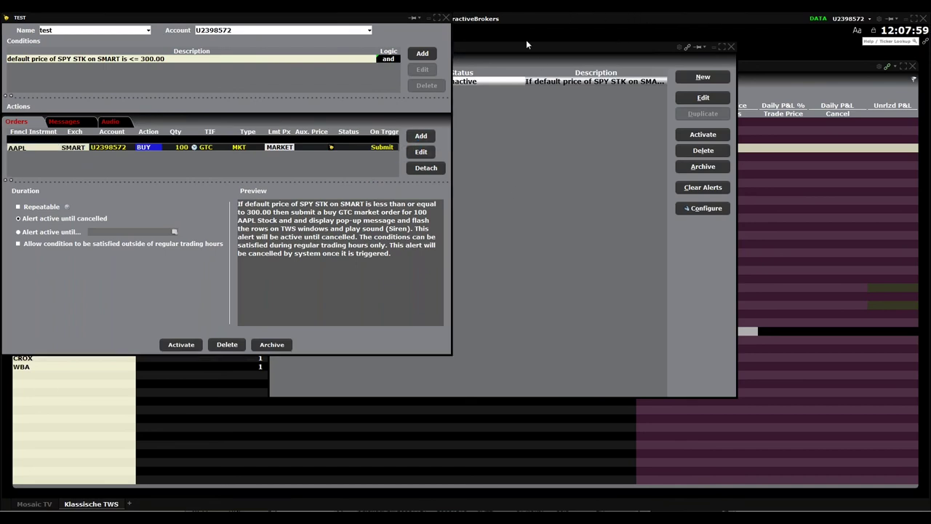
mouse_move(429, 124)
mouse_down()
mouse_move(409, 125)
mouse_move(402, 145)
mouse_move(451, 132)
mouse_move(418, 121)
mouse_up()
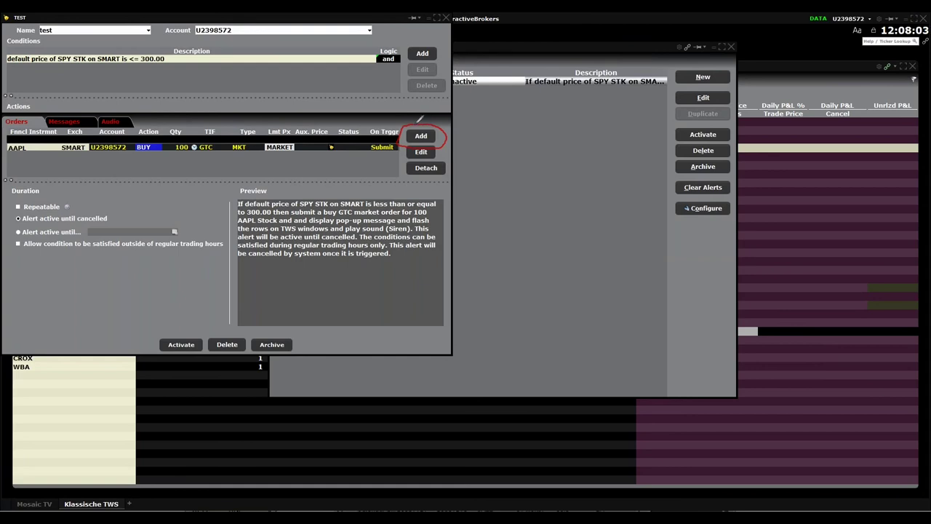